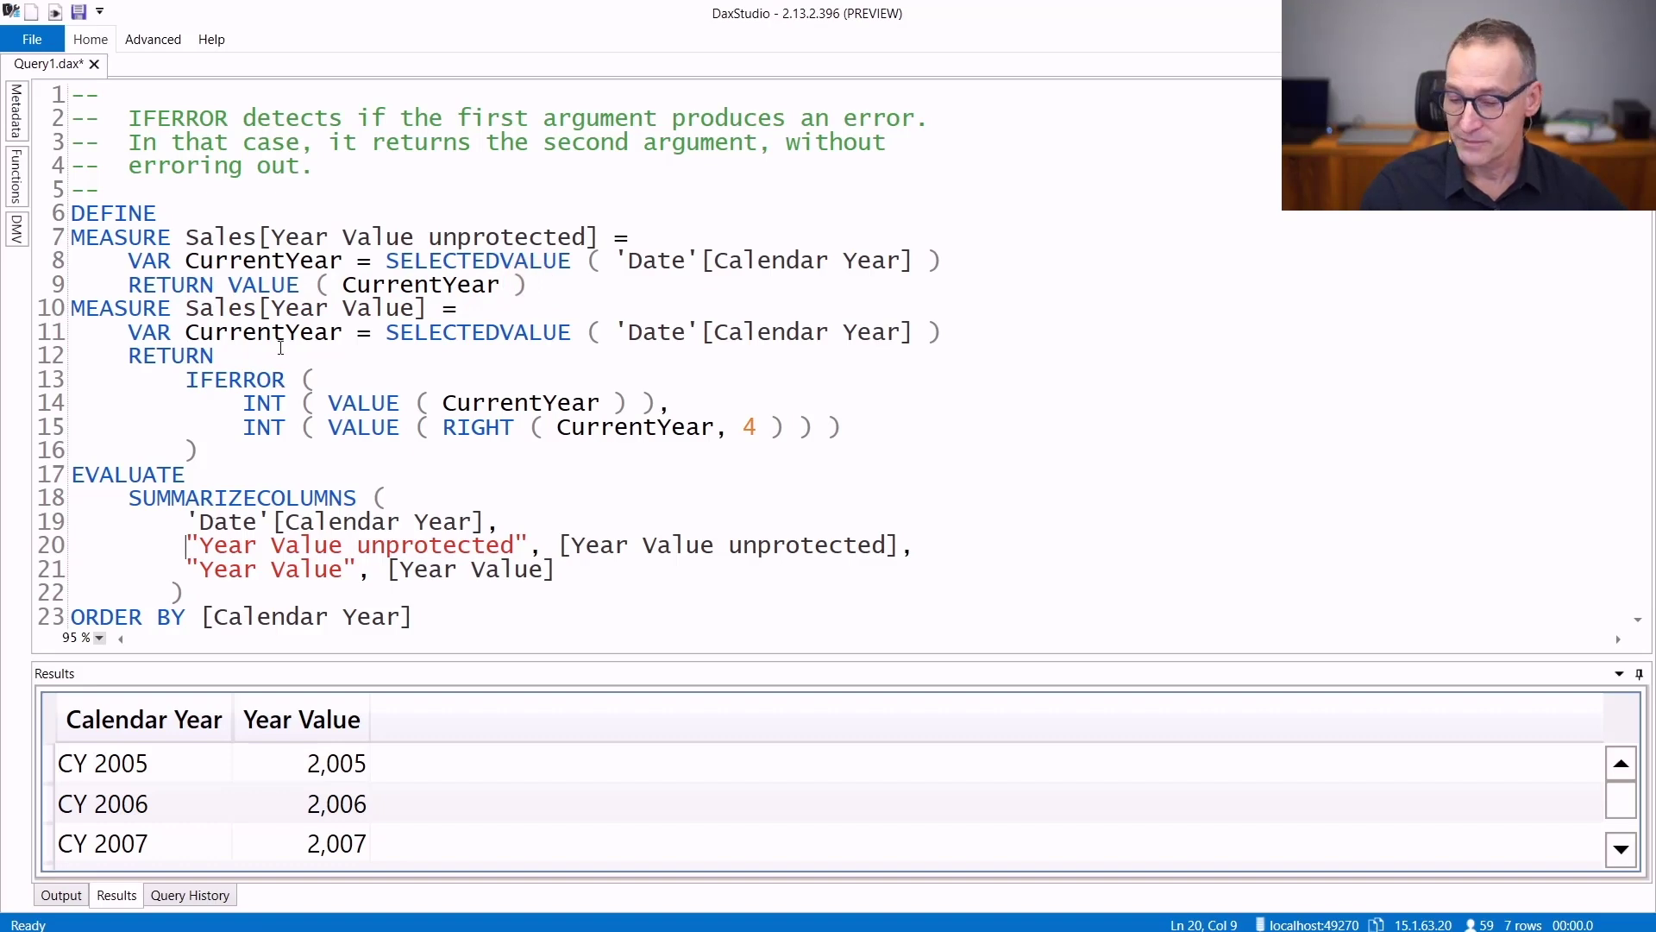
Run the query with the unprotected measure, hitting the 'CY 2005' cannot-convert-to-Number error
{"action": "key", "text": "F5"}
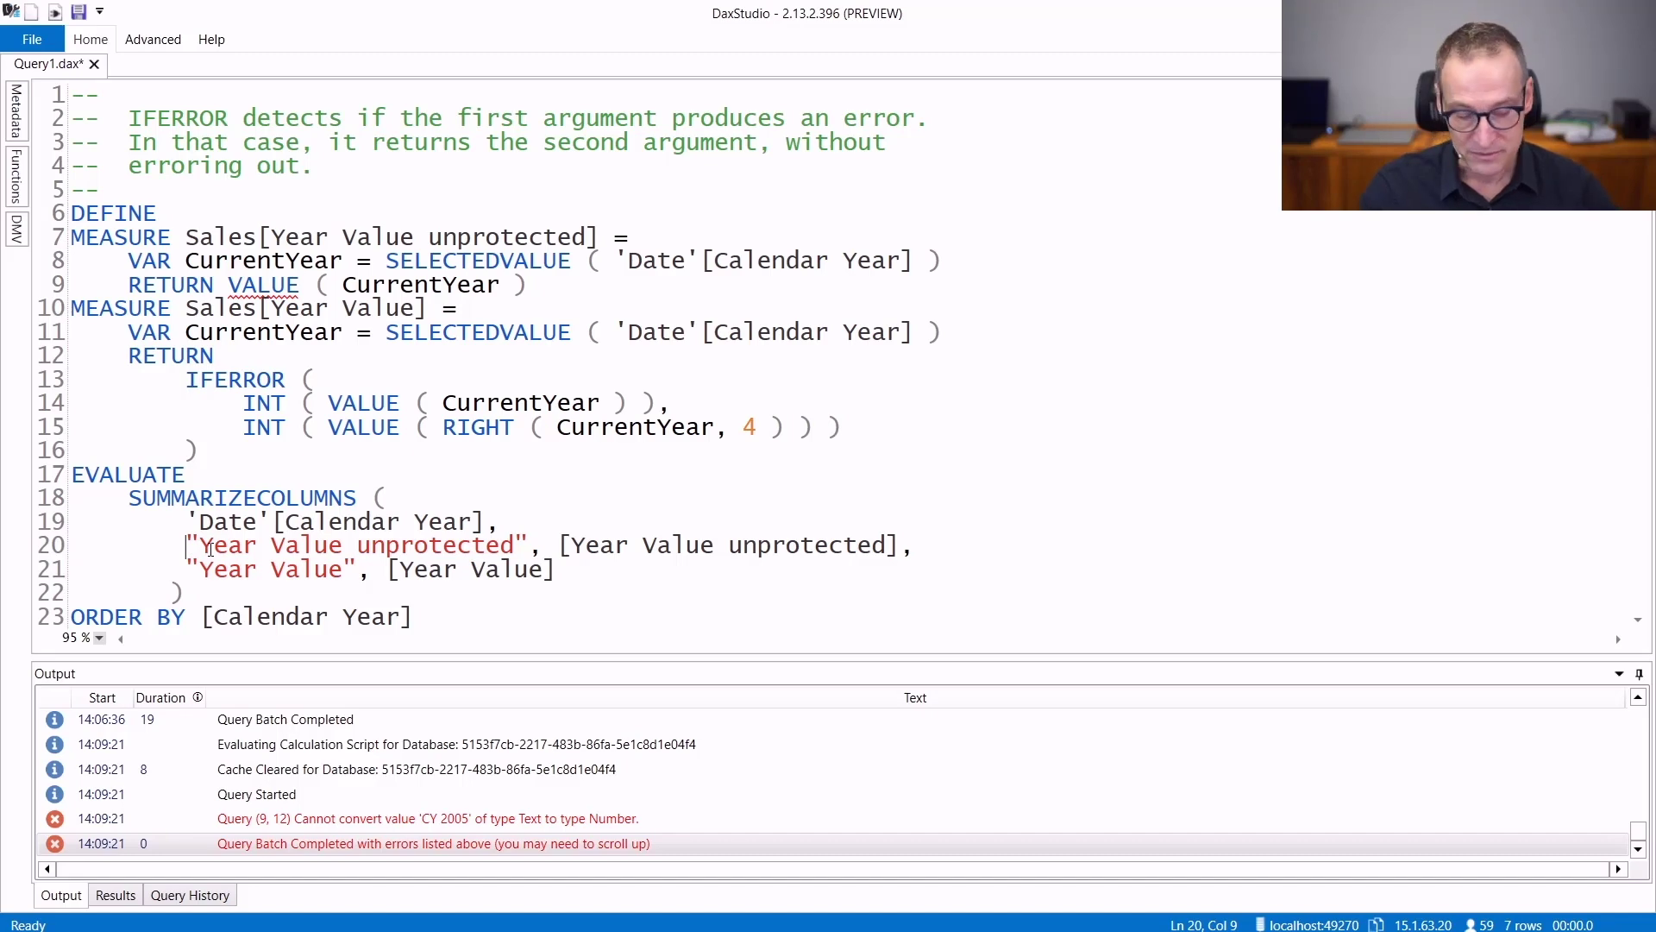
{"action": "type", "text": "--"}
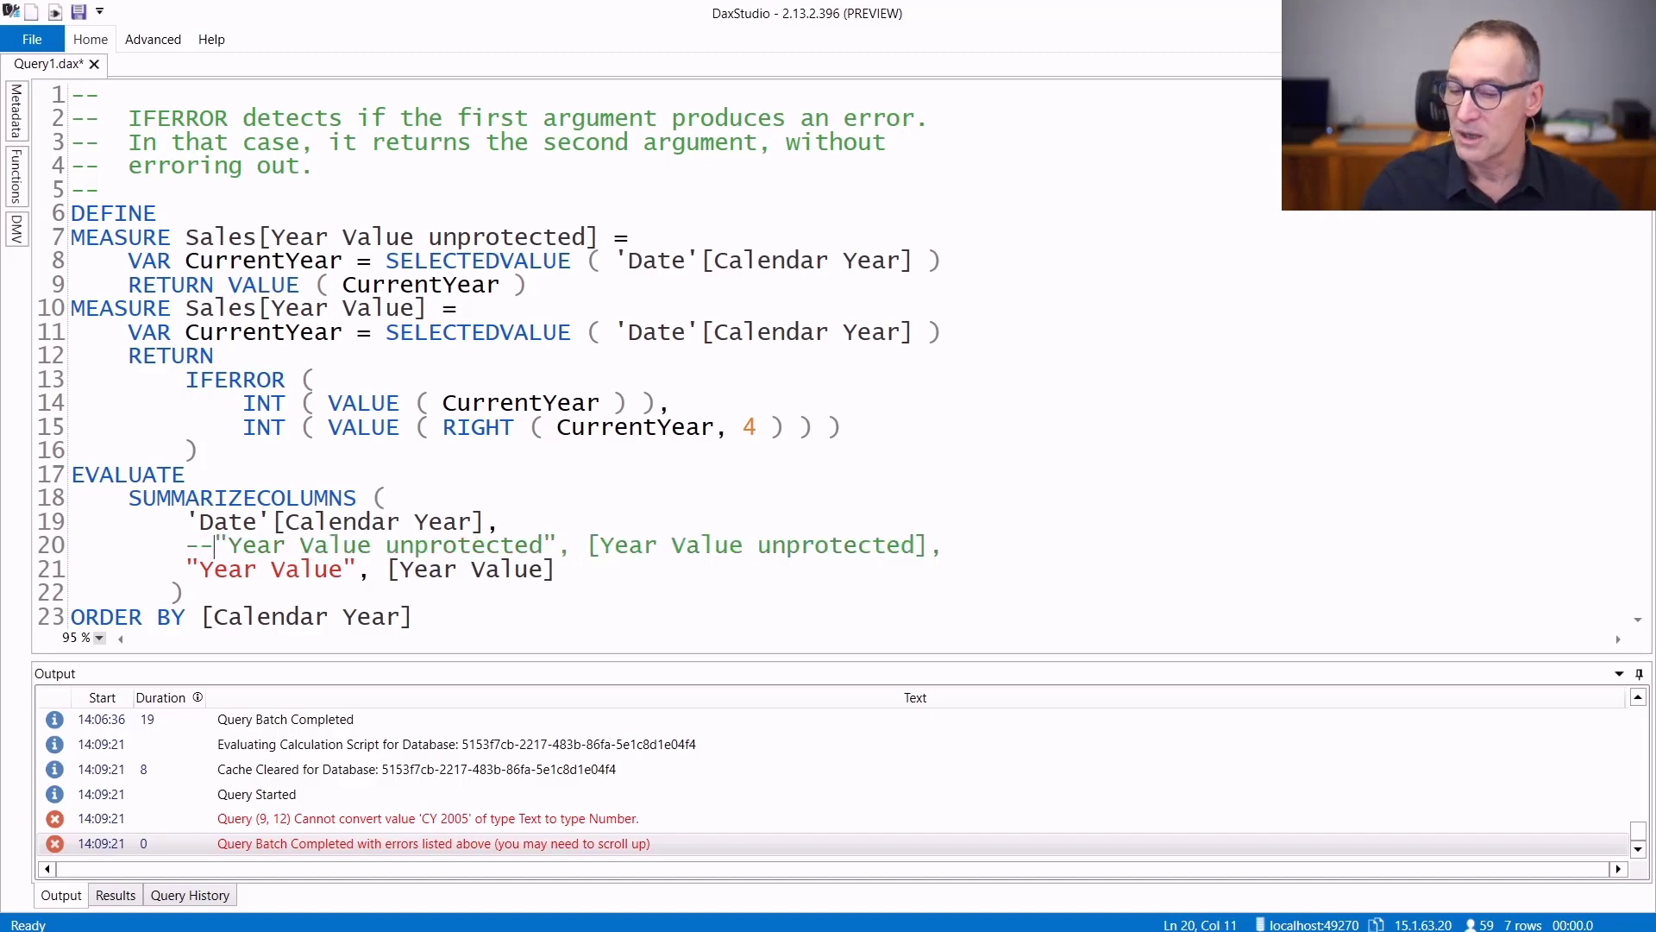
Rerun without the unprotected column, getting Year Value 2,005, 2,006, 2,007 for CY years
{"action": "key", "text": "F5"}
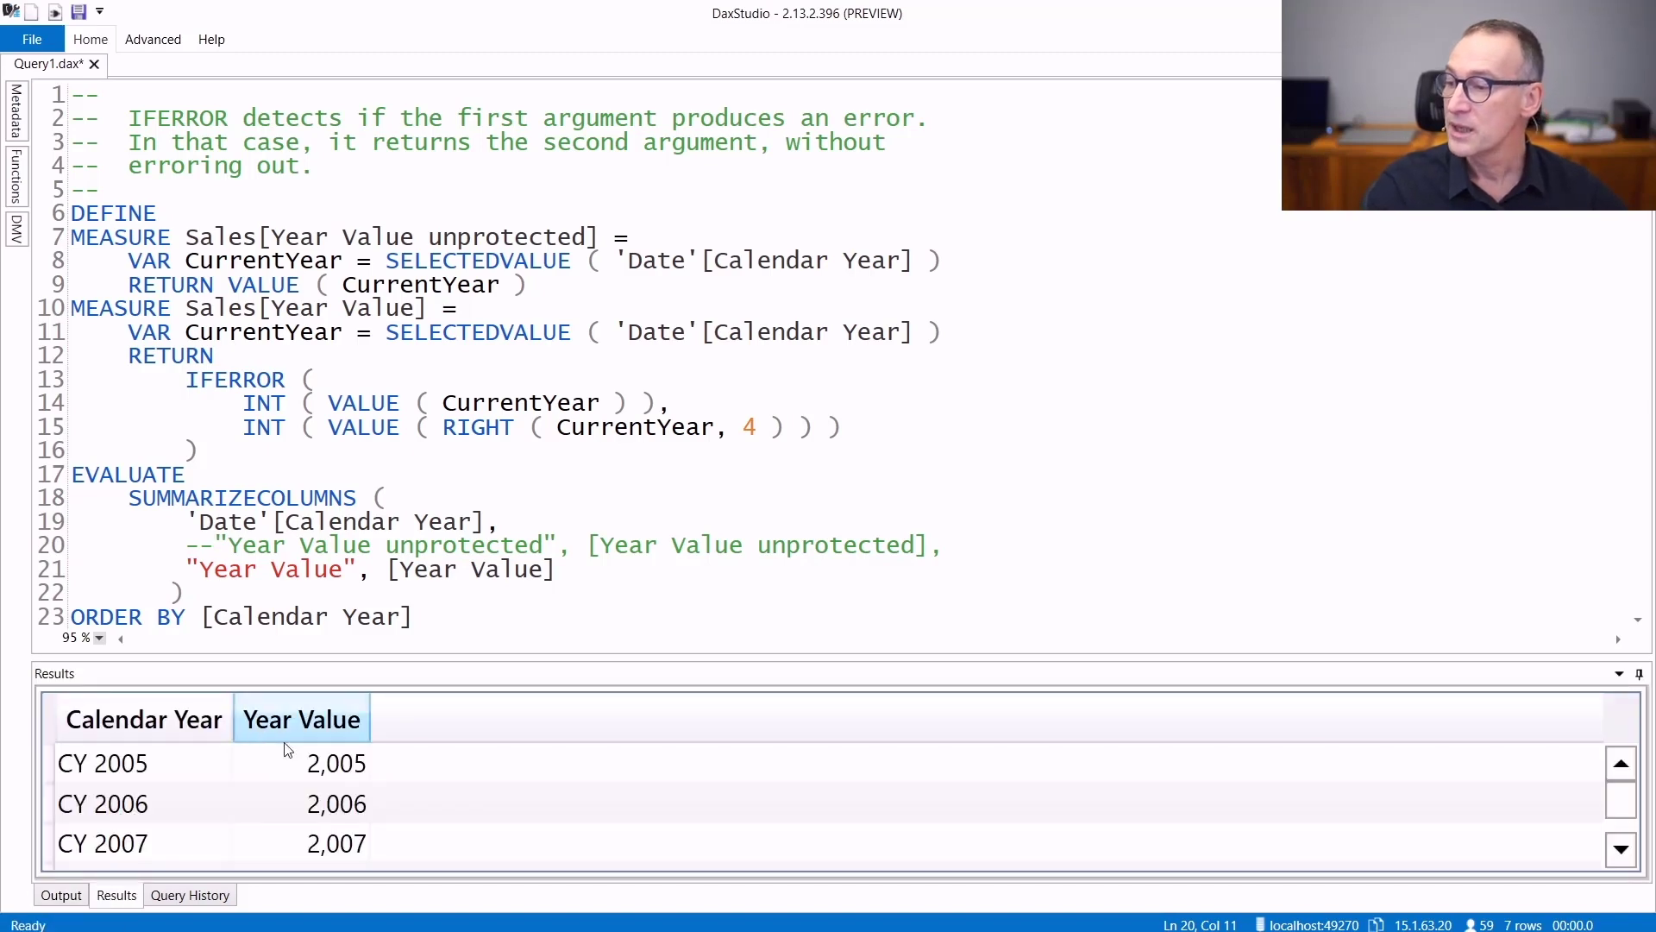